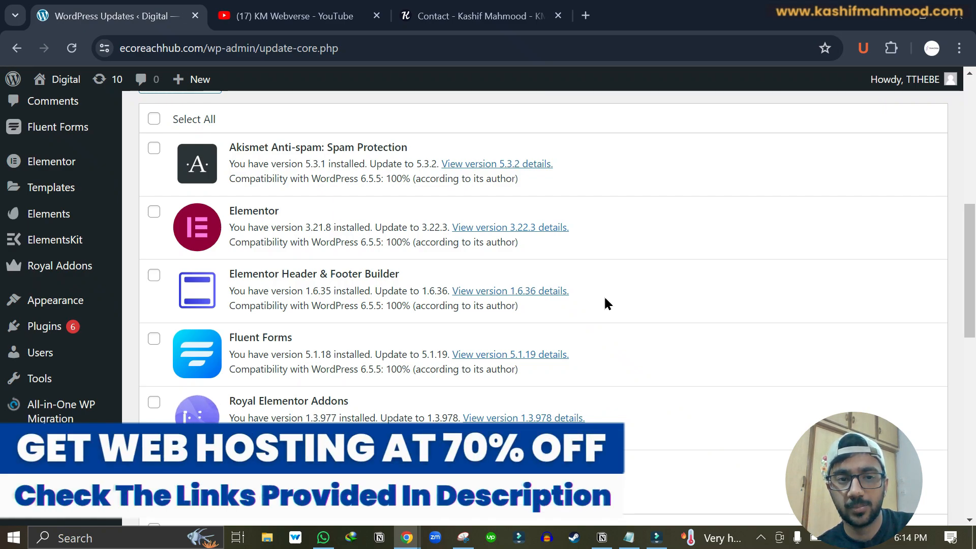
Switch to YouTube and search the whole site for "backup wordpress km webverse".
click(310, 17)
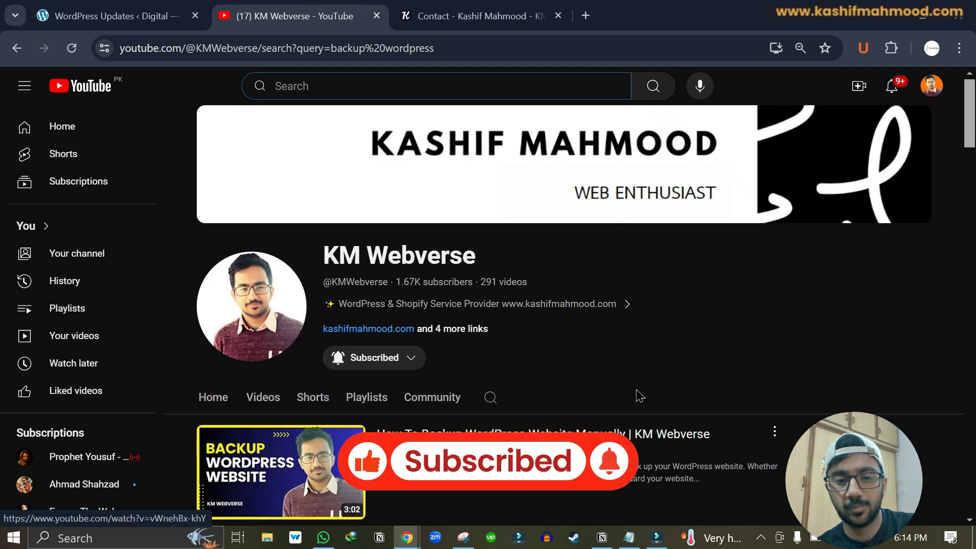
click(491, 397)
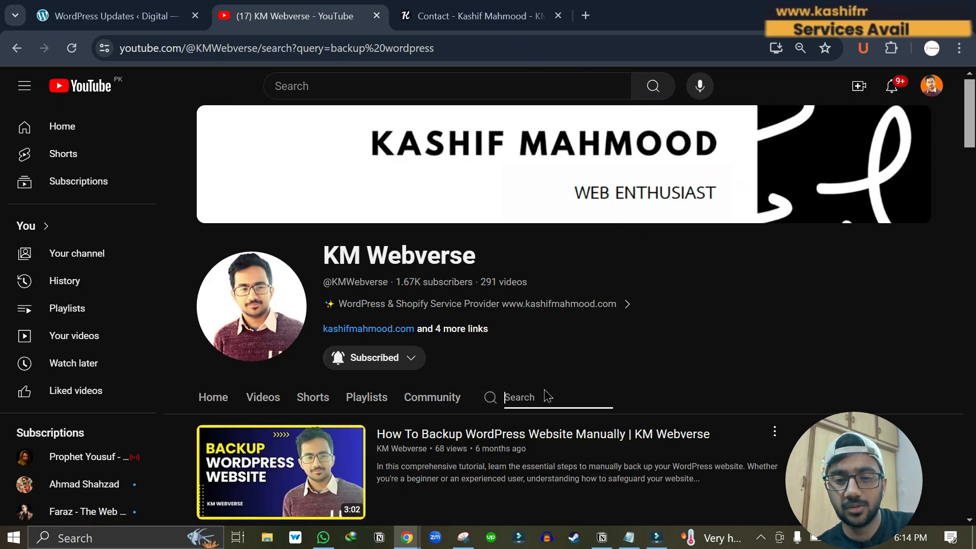
click(416, 84)
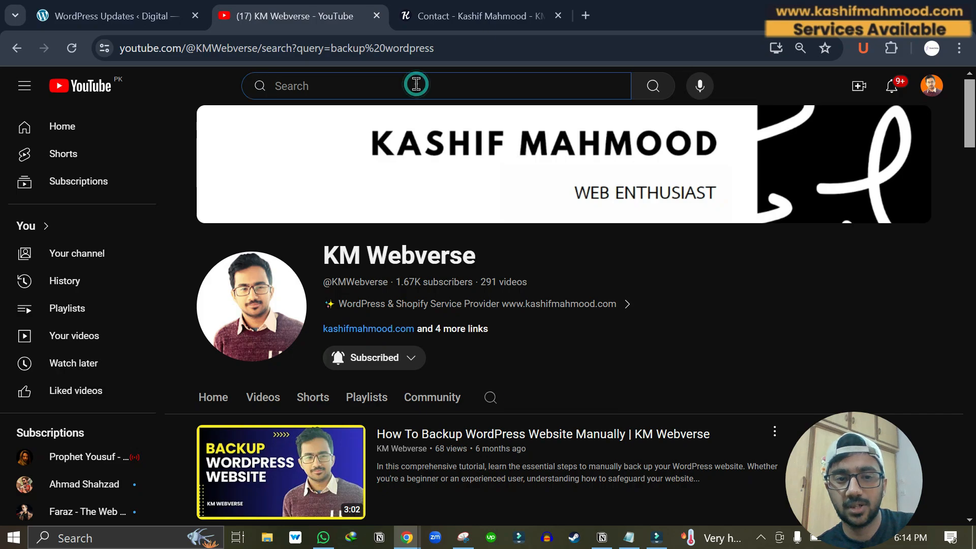
text(k)
key(BackSpace)
text(ba)
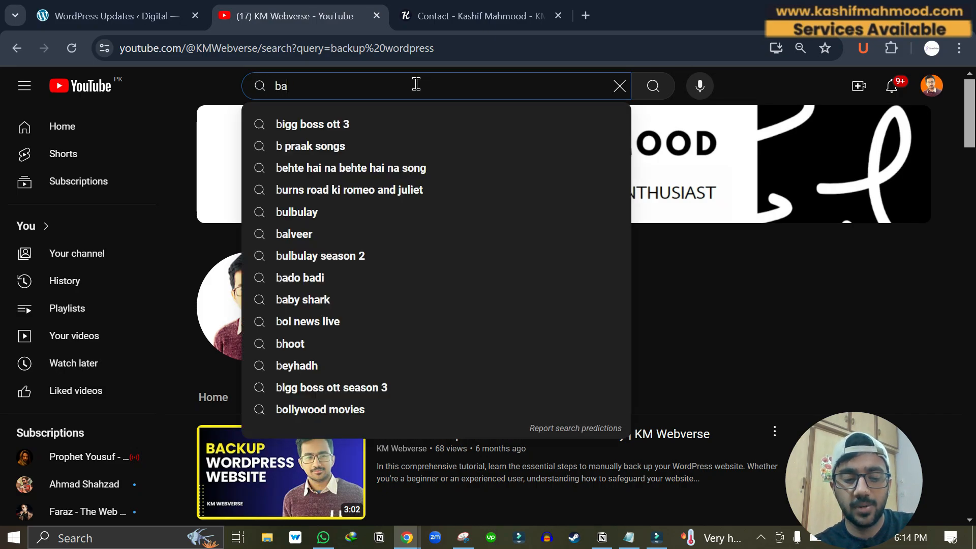
text(ckup wordpres)
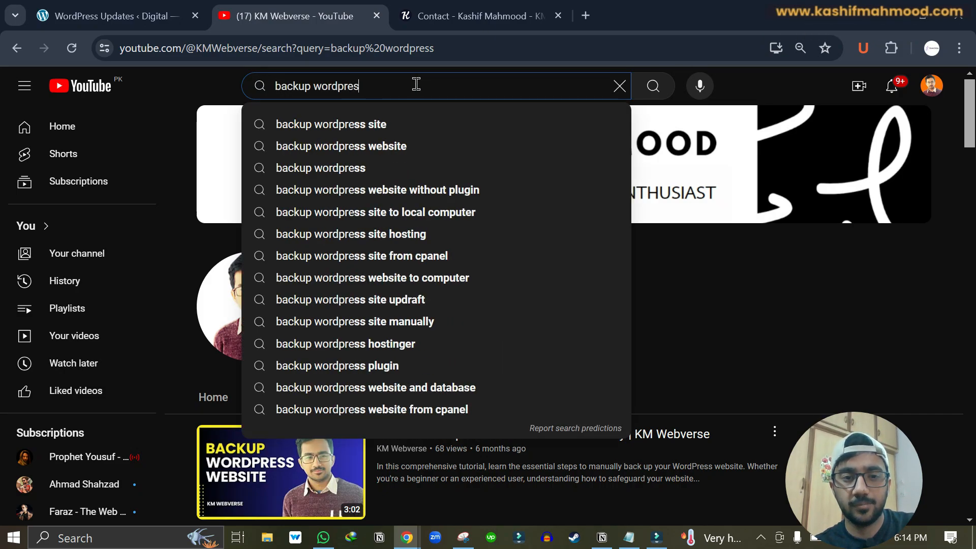
text(s km webverse)
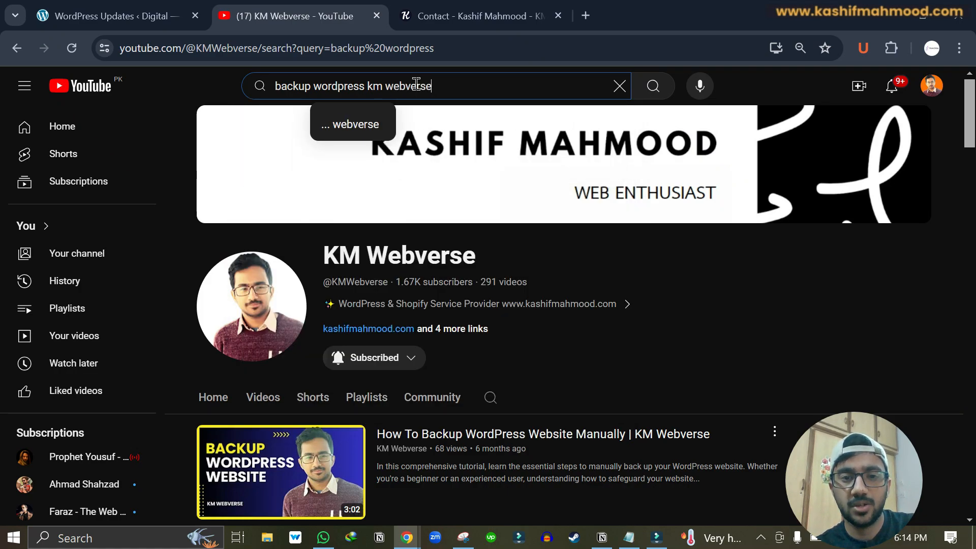
key(Return)
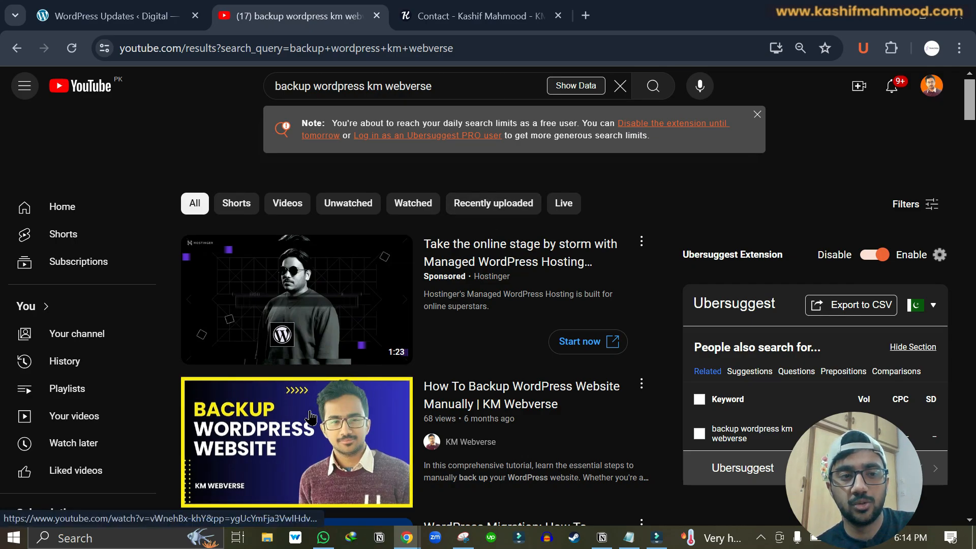
Back in the WordPress admin, search for new plugins with "rollback" and install and activate WP Rollback – Rollback Plugins and Themes.
click(92, 7)
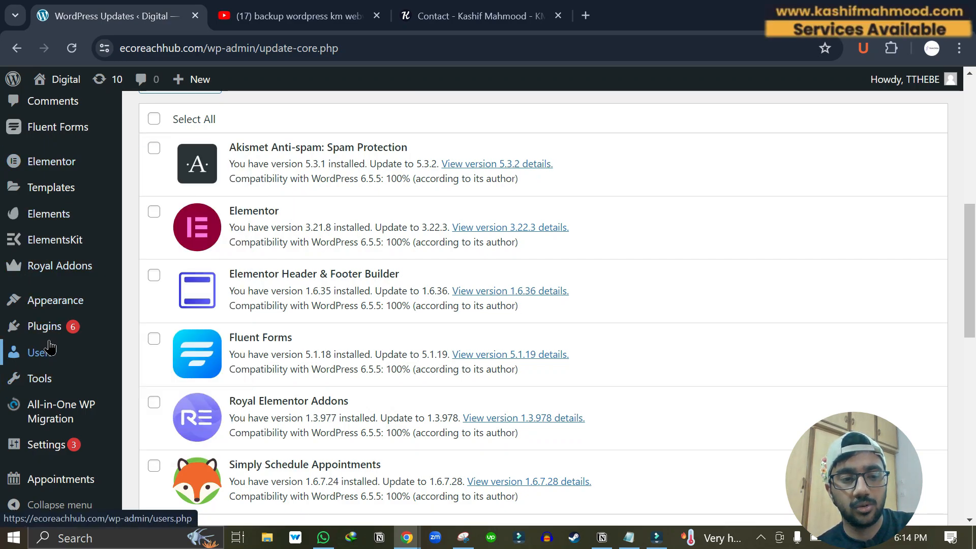
click(152, 350)
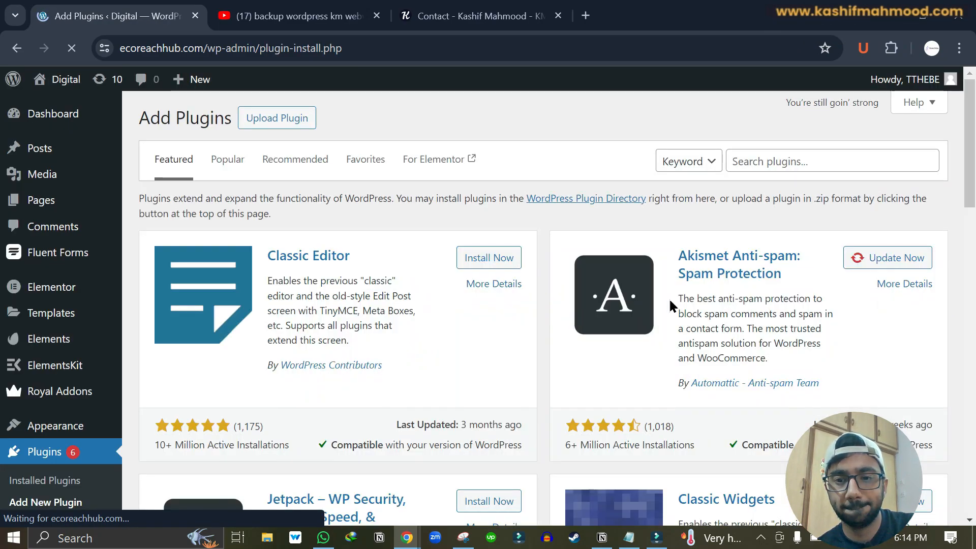
click(781, 160)
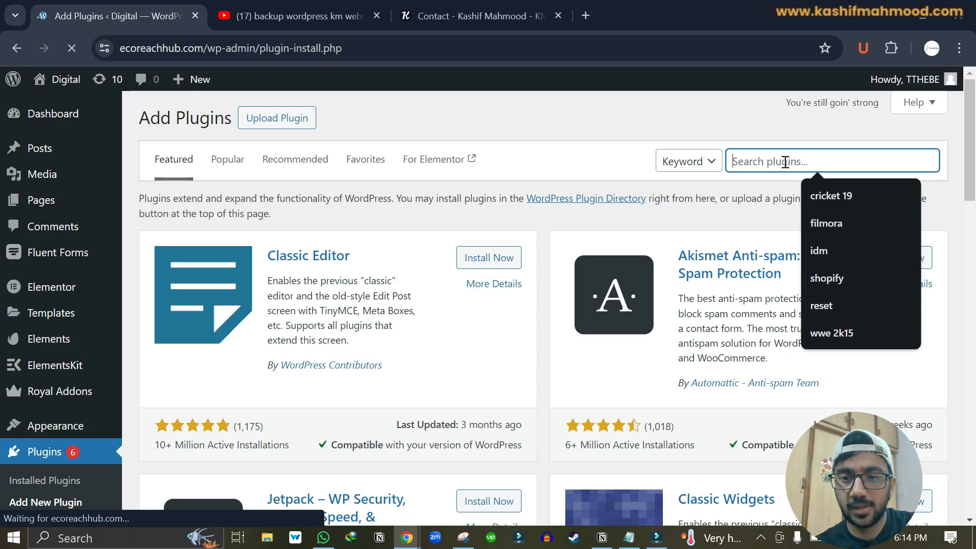
text(ero)
key(BackSpace)
key(BackSpace)
key(BackSpace)
text(ro)
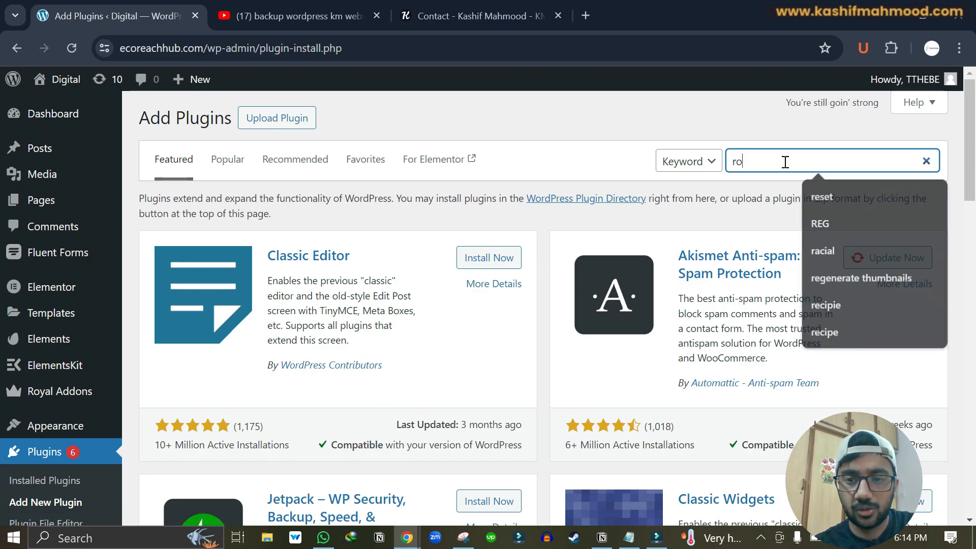
text(llback)
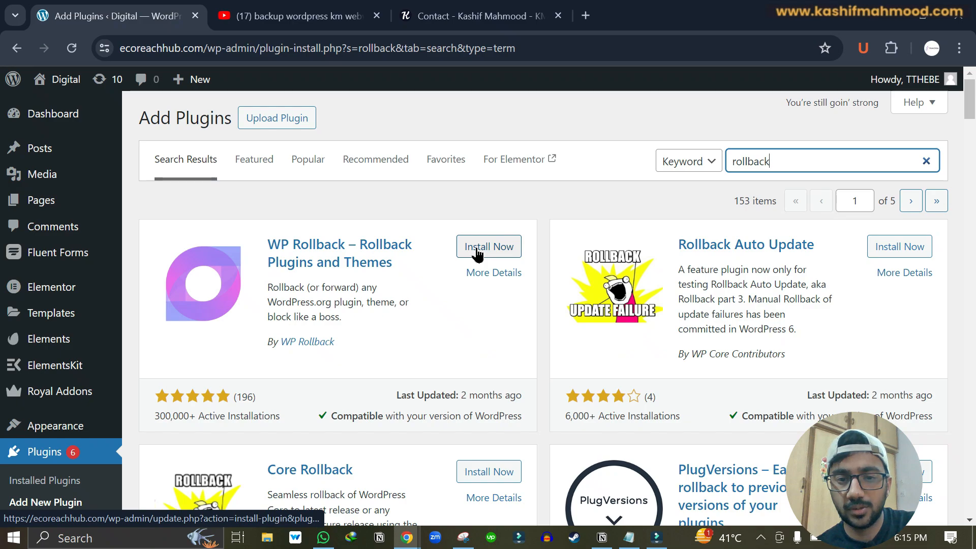
click(478, 253)
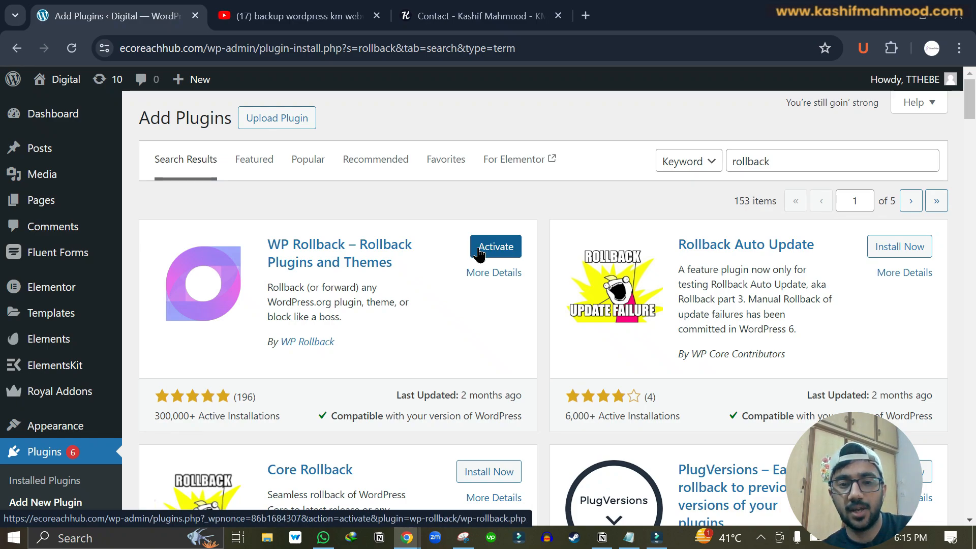
click(479, 251)
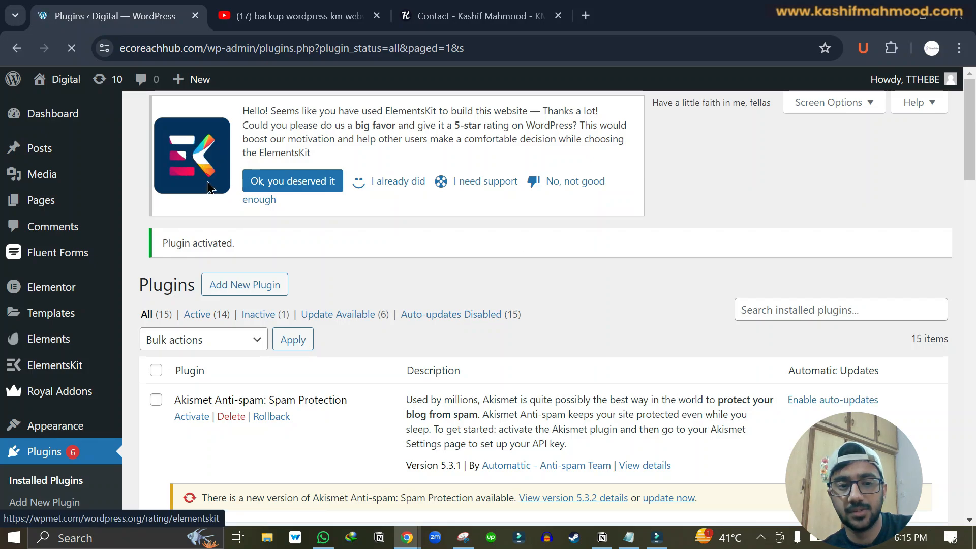
Examine the Elementor entry among the installed plugins for its version, update notices and Rollback option.
scroll(300, 396, down, 8)
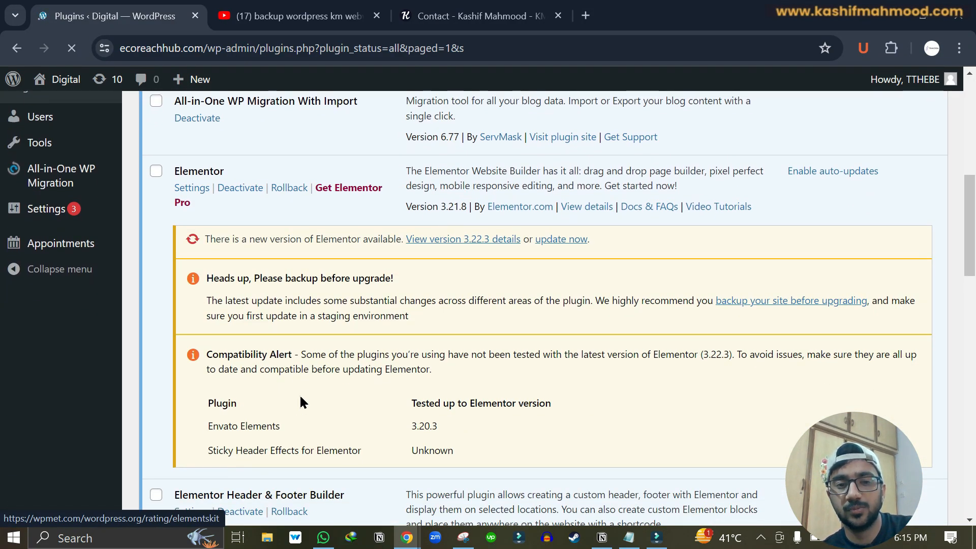
scroll(301, 398, down, 1)
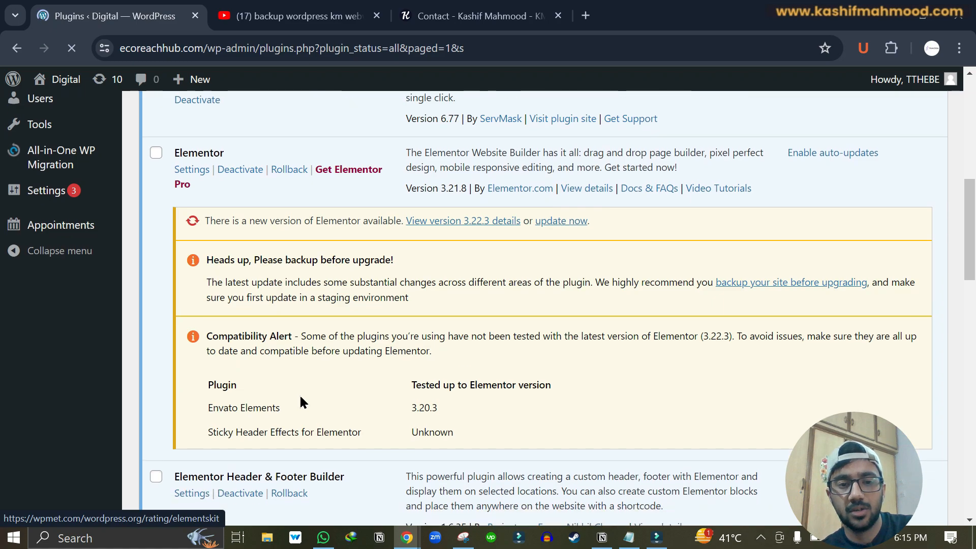
triple_click(444, 186)
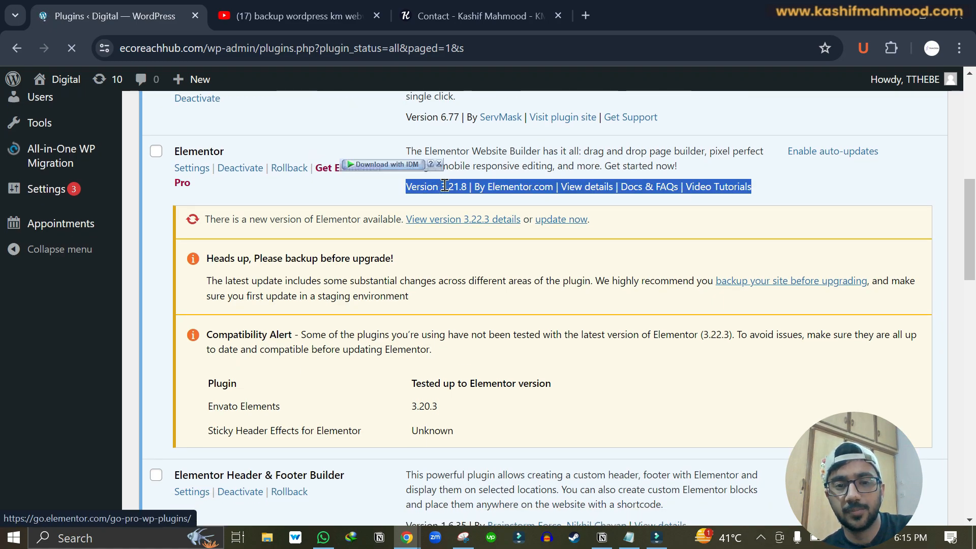
click(397, 191)
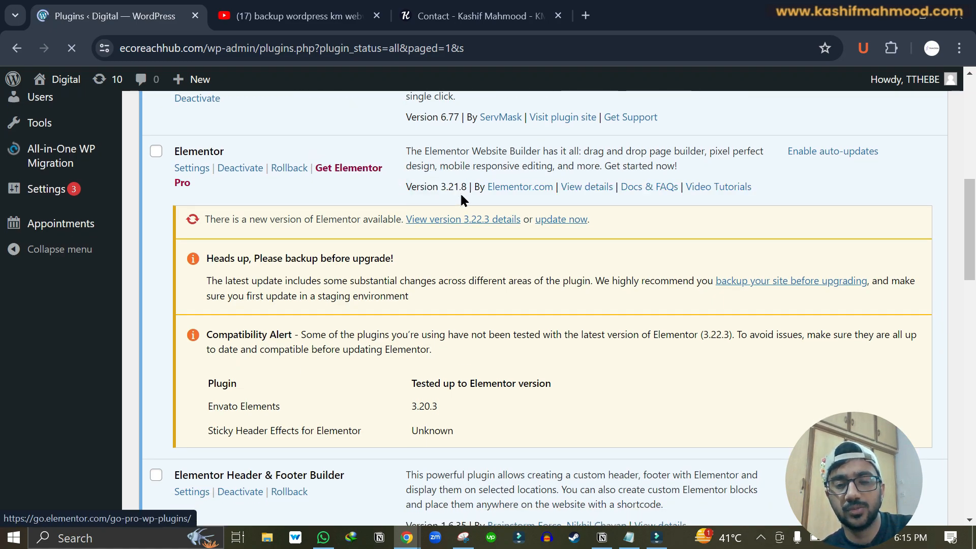
scroll(400, 216, up, 2)
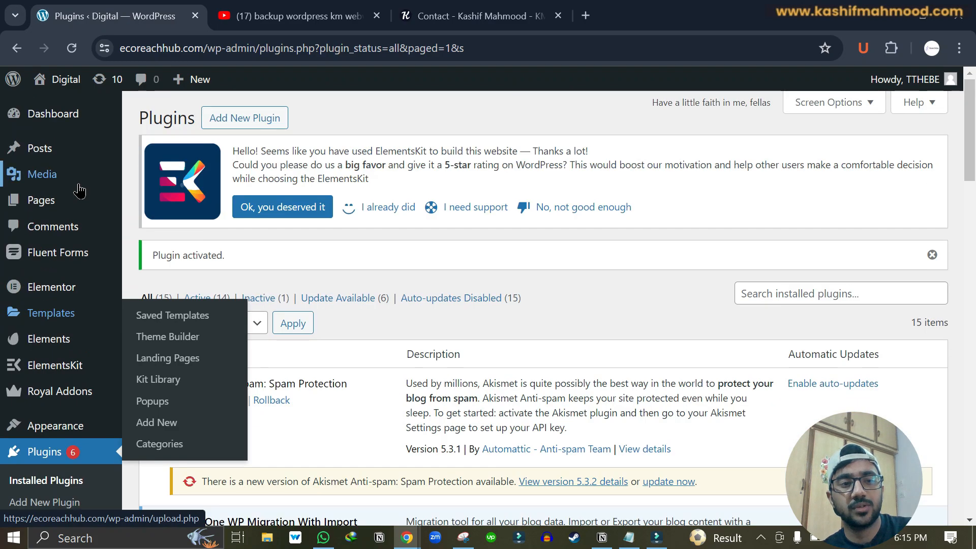
On the WordPress Updates page, select all plugins with new versions, update them and review the update results.
mouse_move(51, 115)
click(142, 136)
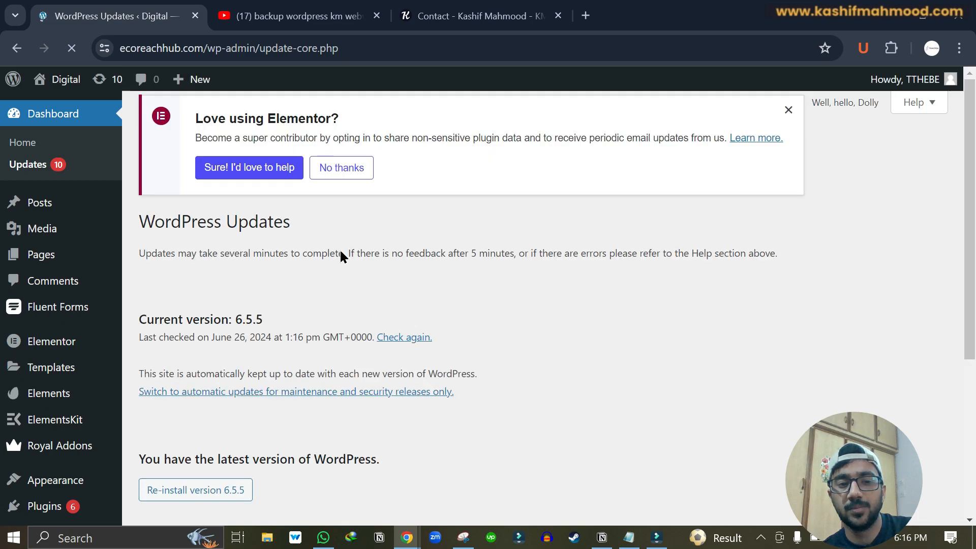
scroll(341, 253, down, 8)
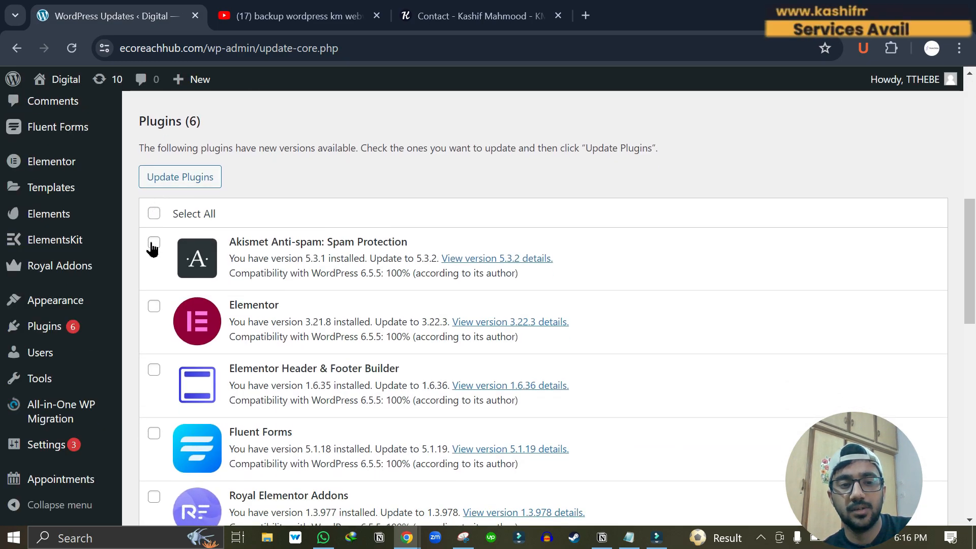
click(153, 244)
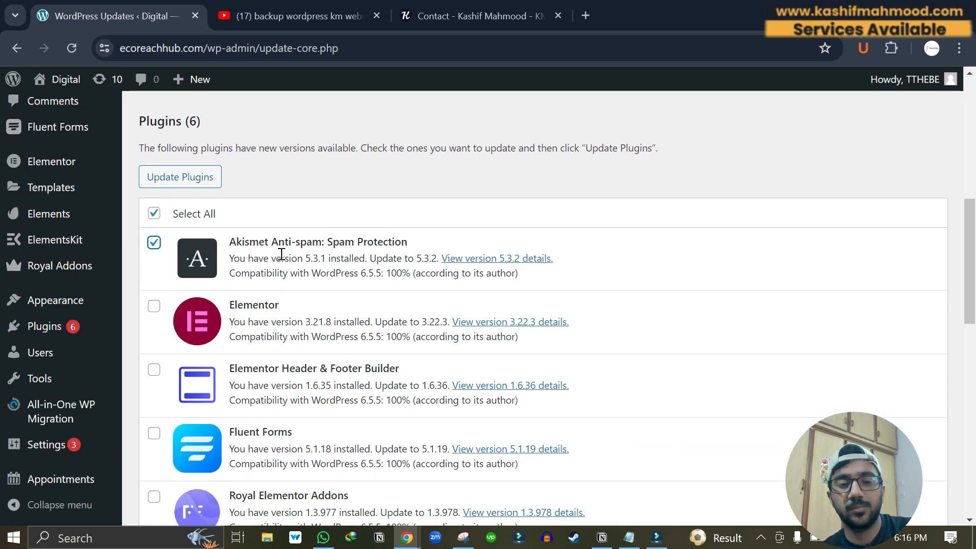
scroll(279, 254, down, 1)
click(155, 190)
click(154, 189)
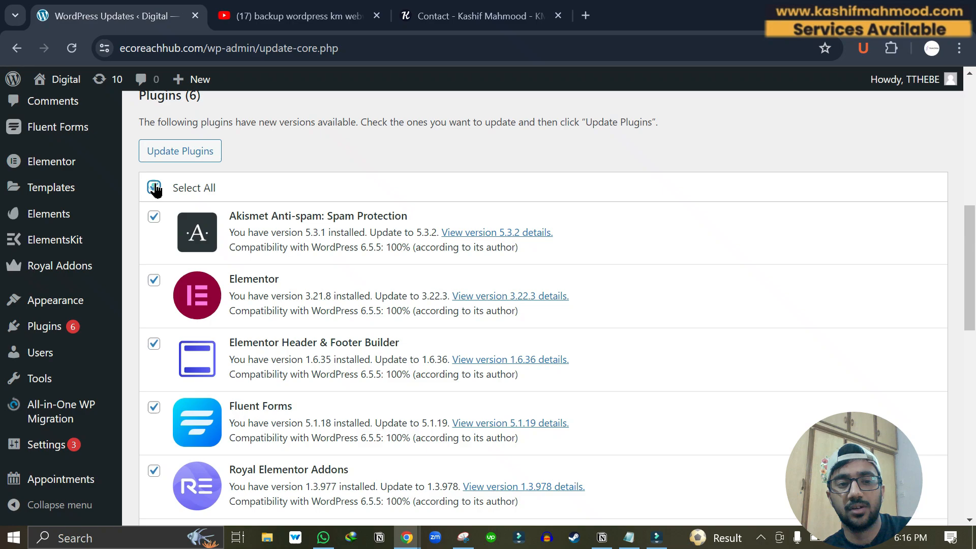
click(192, 151)
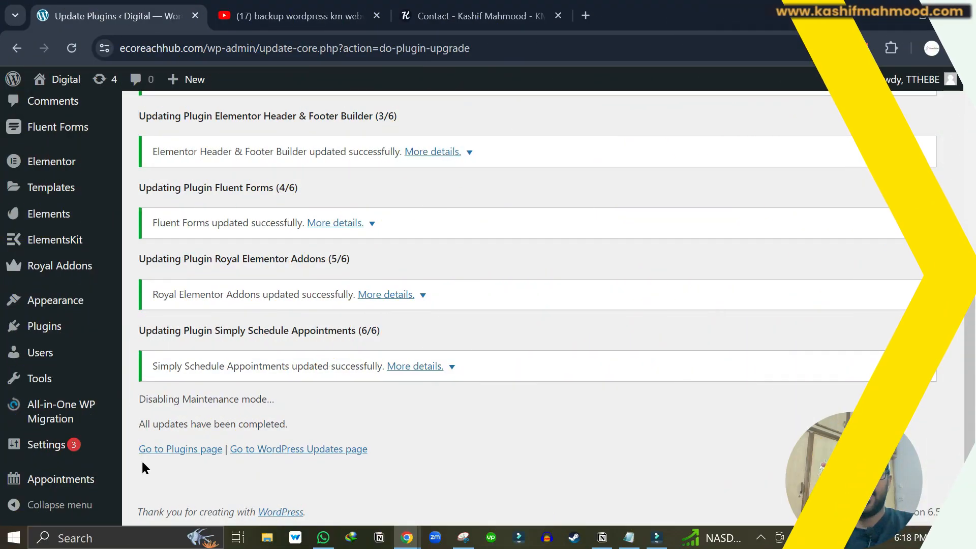
scroll(142, 459, up, 7)
scroll(142, 460, down, 6)
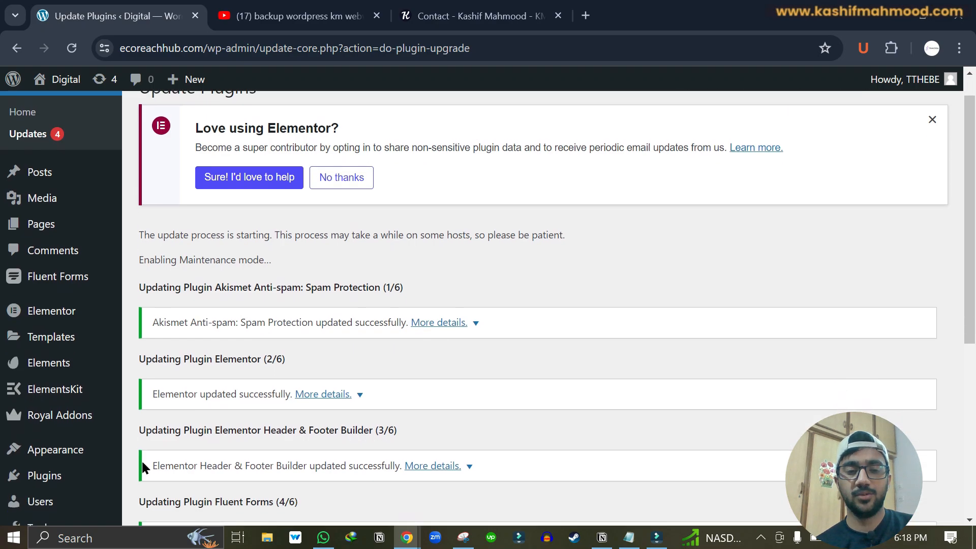
scroll(142, 461, down, 1)
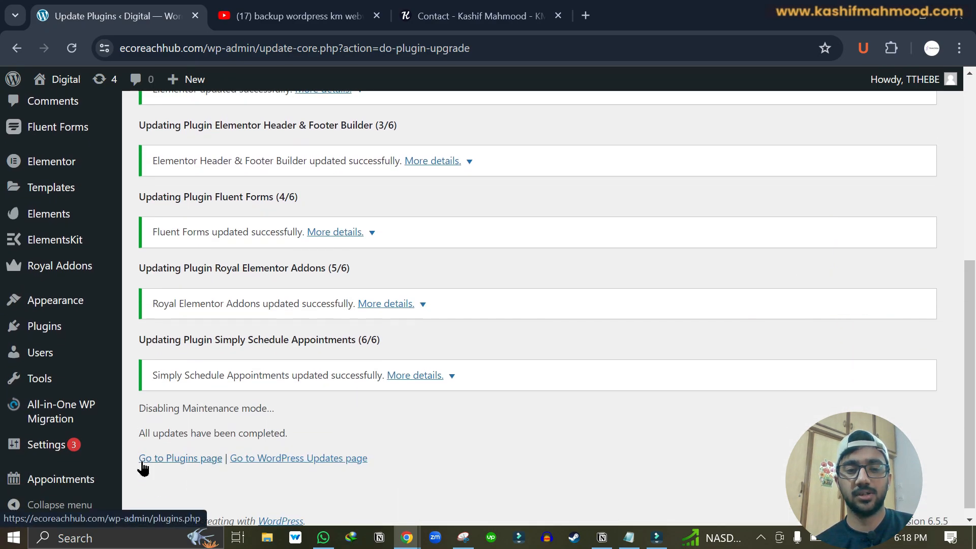
scroll(143, 468, up, 7)
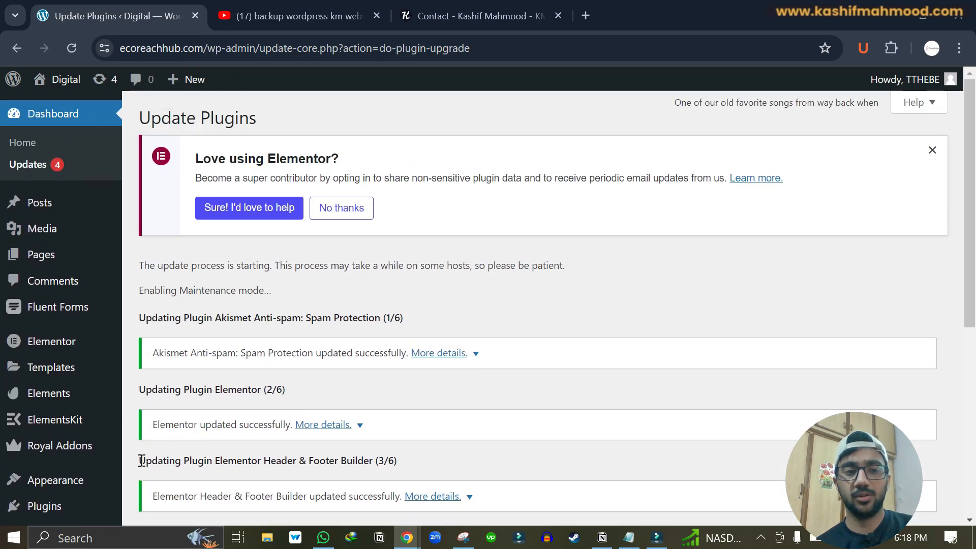
Return to the WordPress Updates page and update only the Hello Elementor theme to version 3.1.0.
click(43, 170)
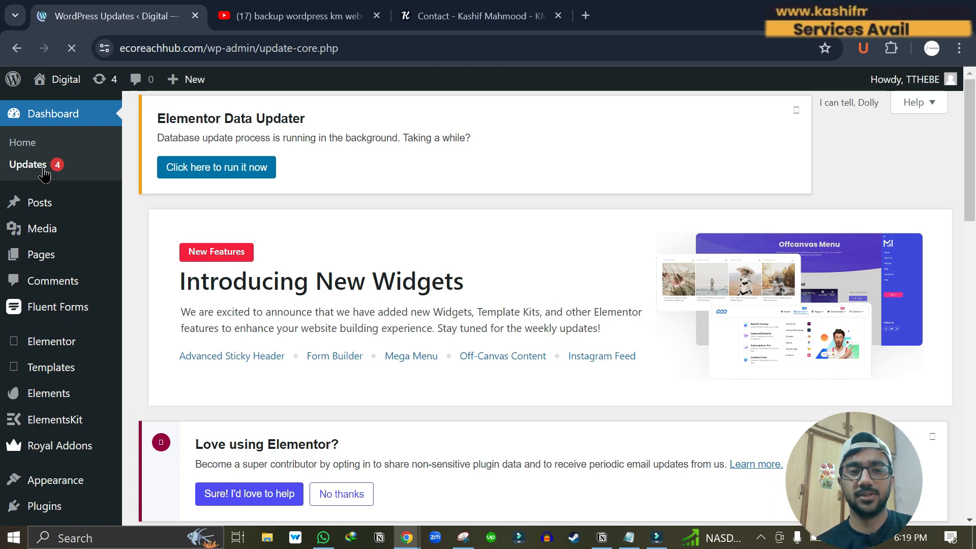
scroll(236, 352, down, 12)
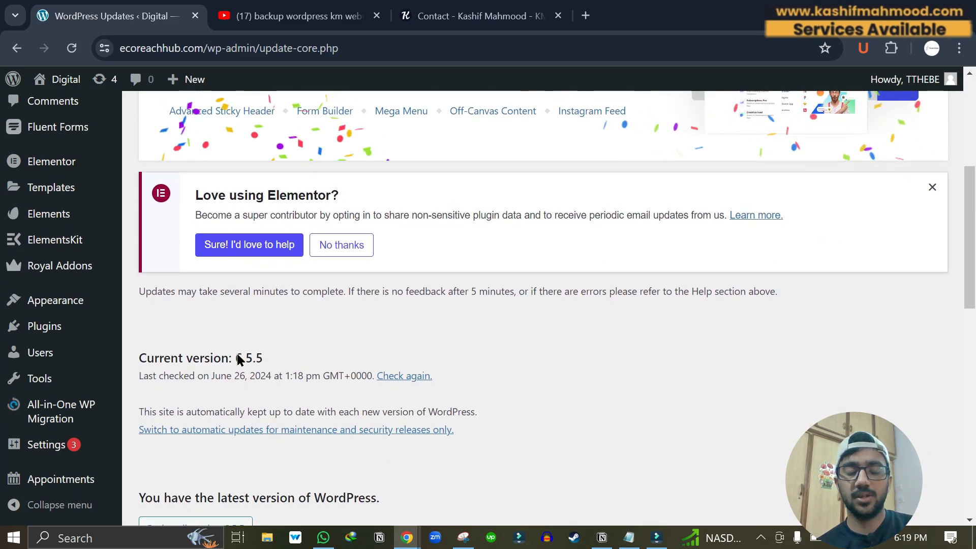
scroll(236, 352, down, 3)
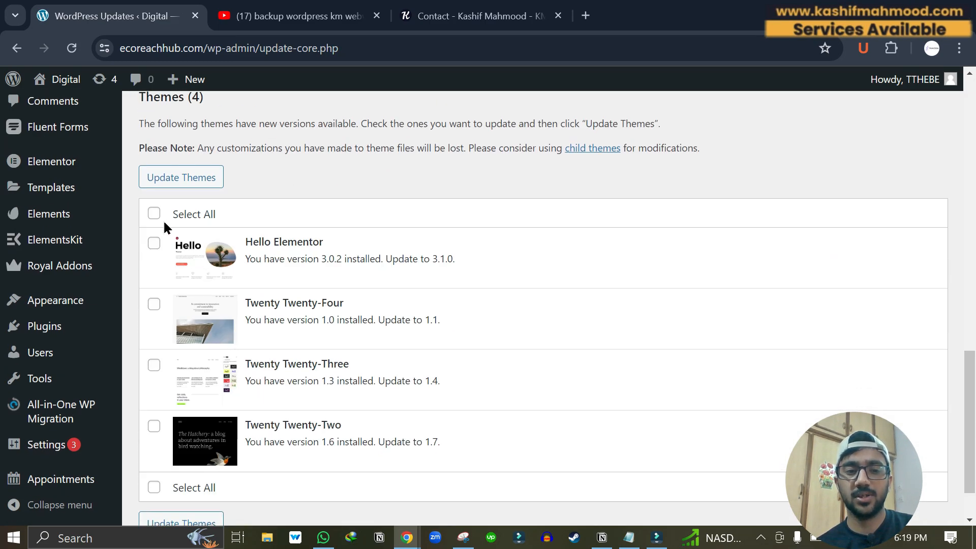
click(155, 243)
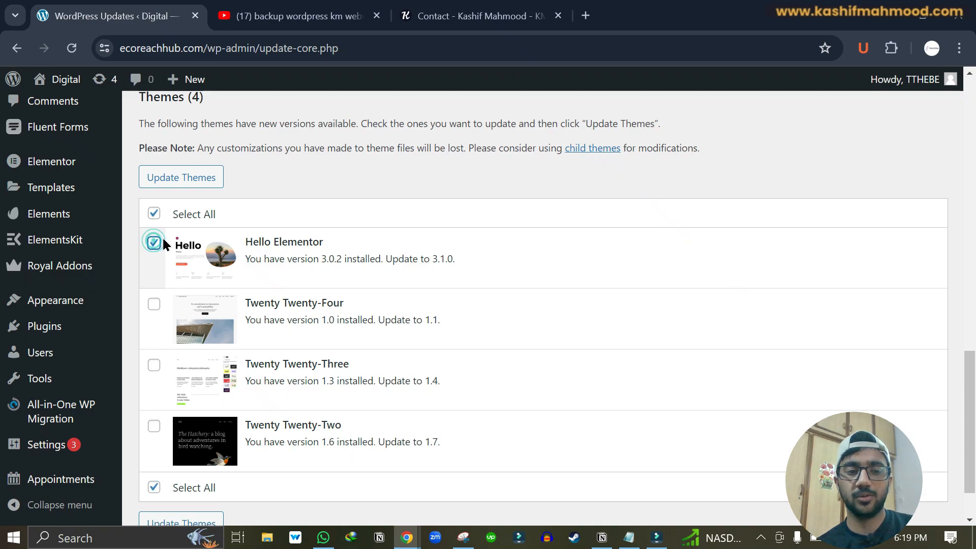
click(188, 179)
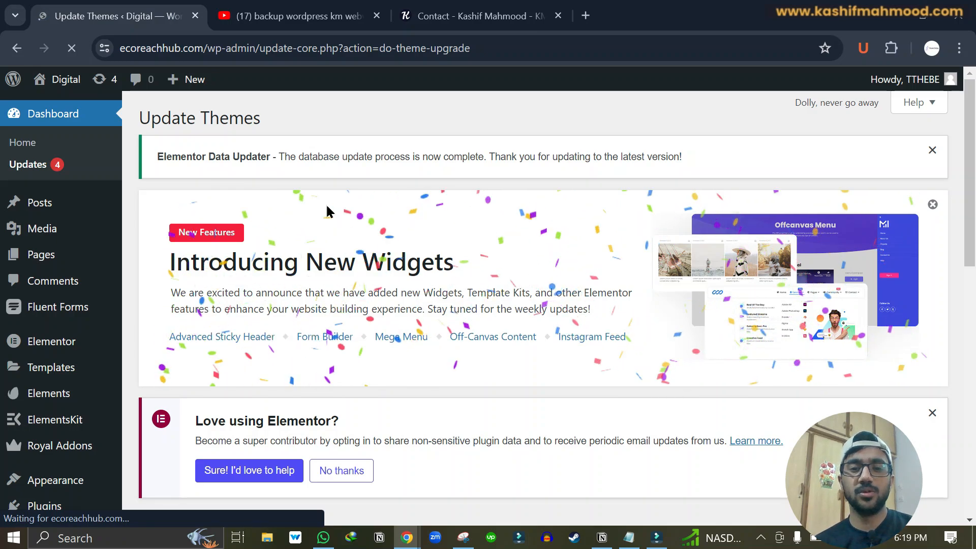
Switch to YouTube and open the KM Webverse channel page to view its video sections.
click(304, 25)
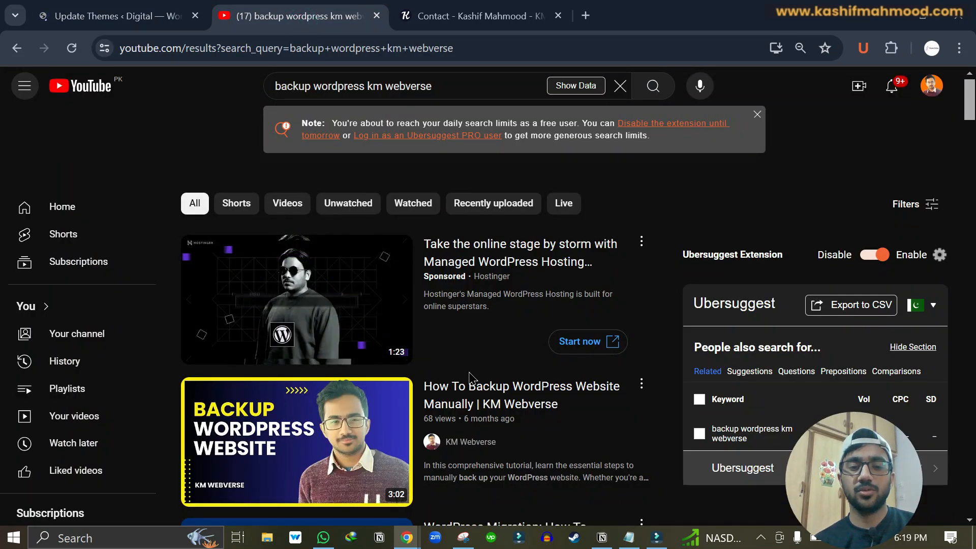
click(478, 448)
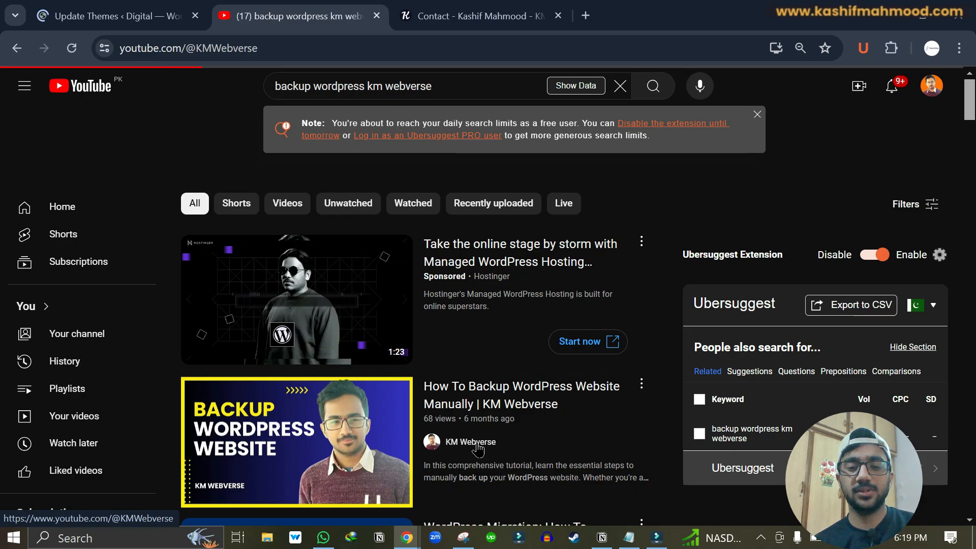
scroll(427, 321, down, 2)
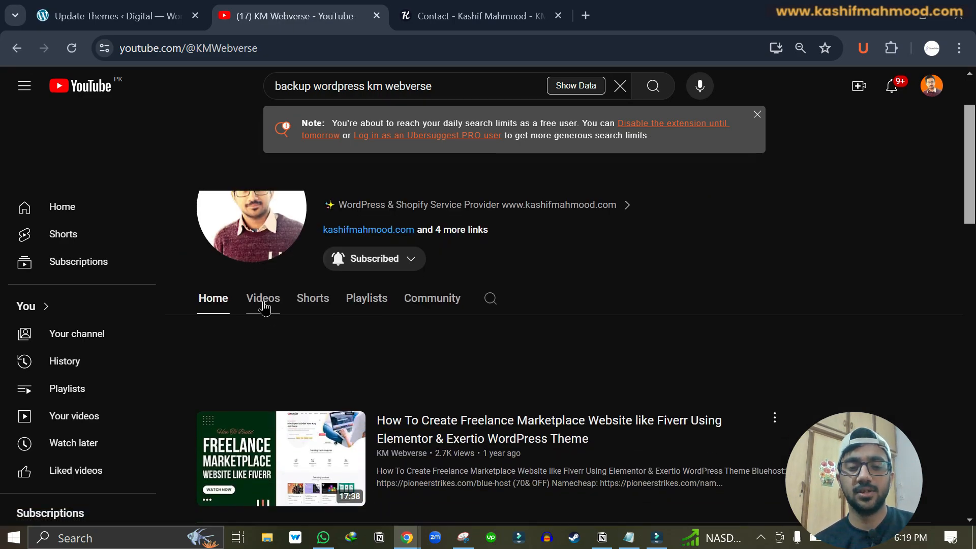
Search within the KM Webverse channel for "speed" and look through the videos and playlists about website speed.
click(491, 304)
text(speed)
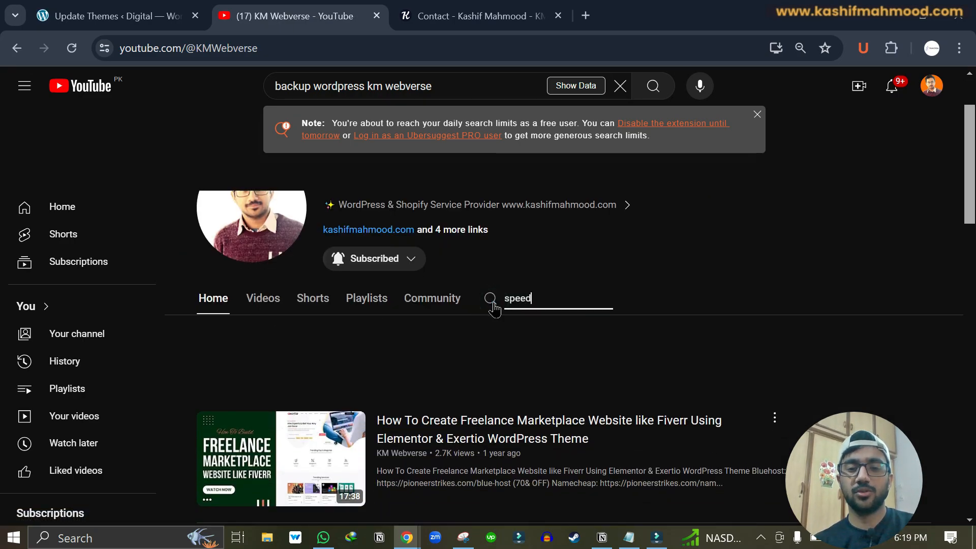
key(Return)
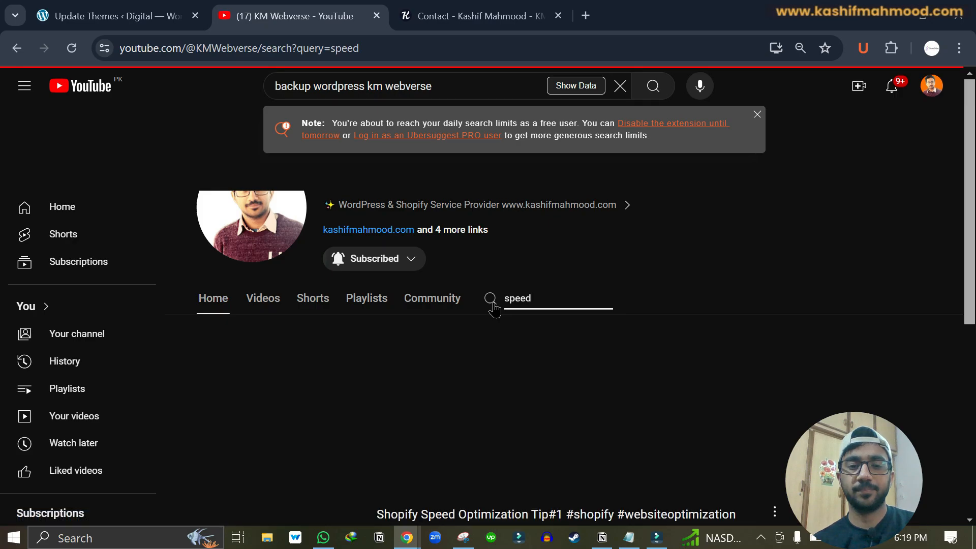
scroll(702, 278, down, 10)
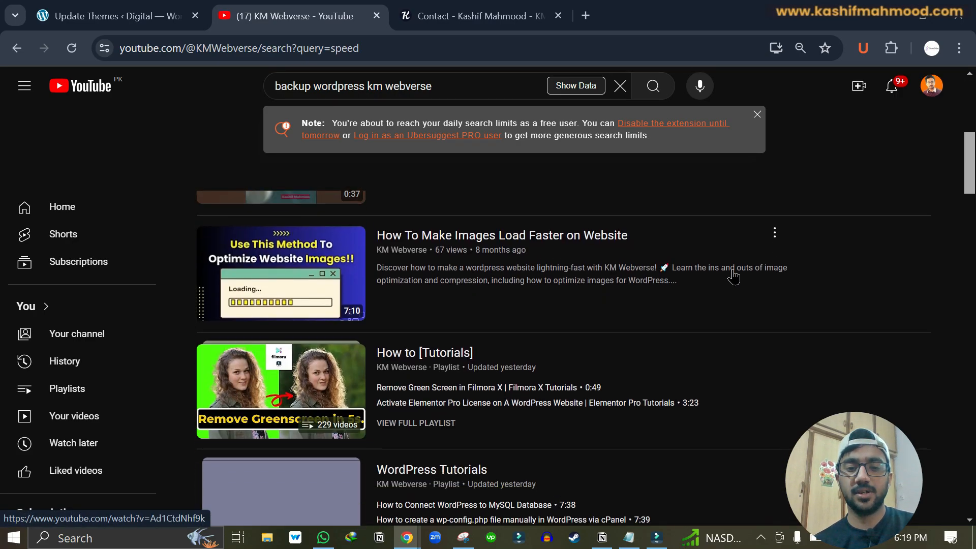
scroll(733, 277, up, 9)
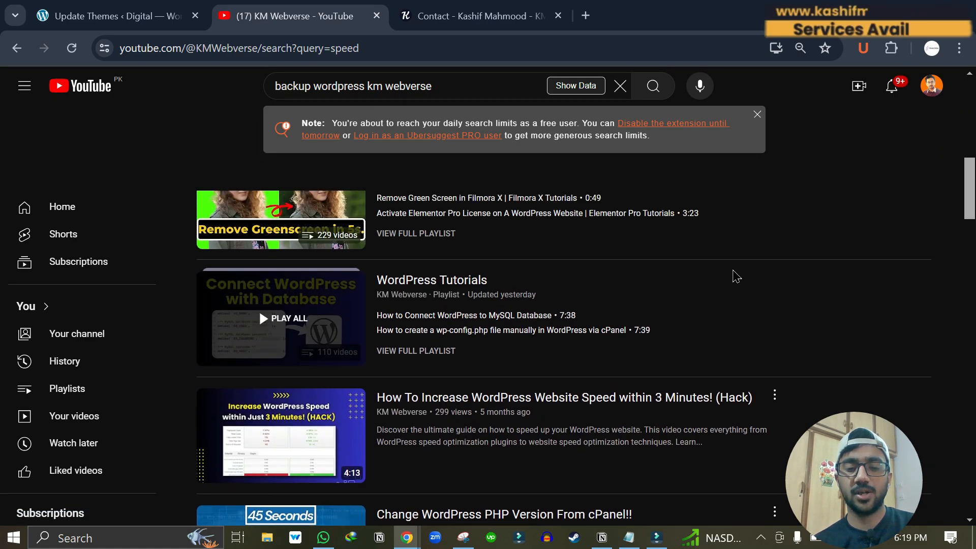
scroll(733, 277, up, 5)
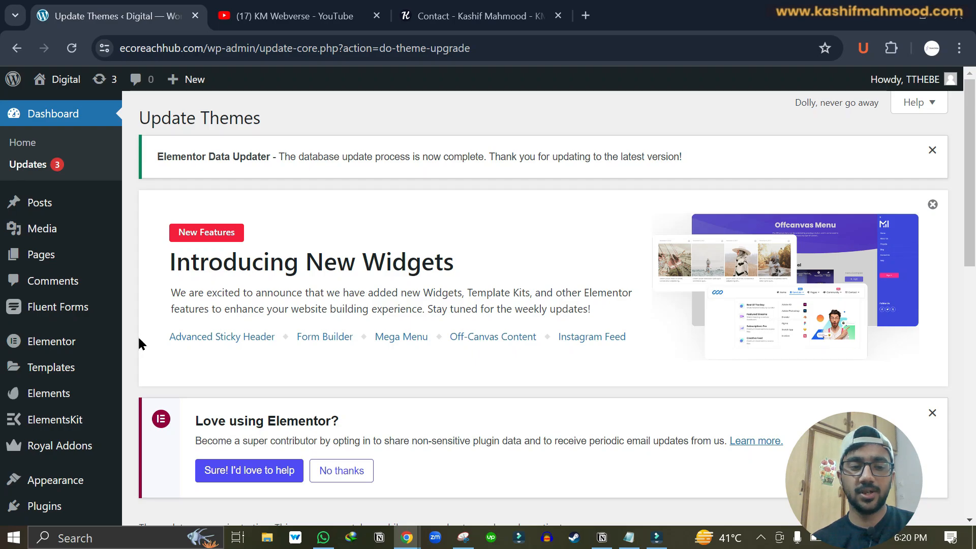
Switch back to the WordPress admin, open Elementor's Rollback page from the installed plugins and go through its available versions near 3.22.2.
mouse_move(41, 507)
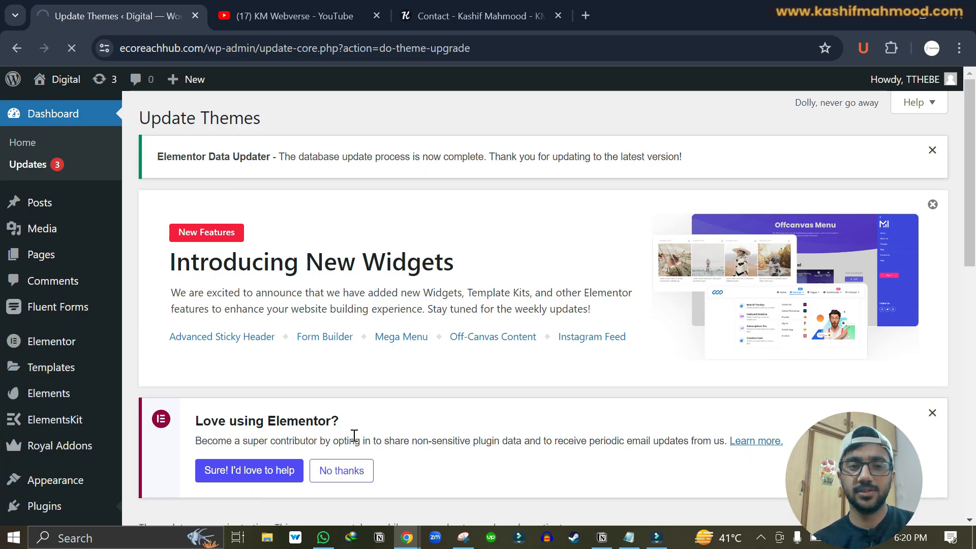
scroll(355, 436, down, 10)
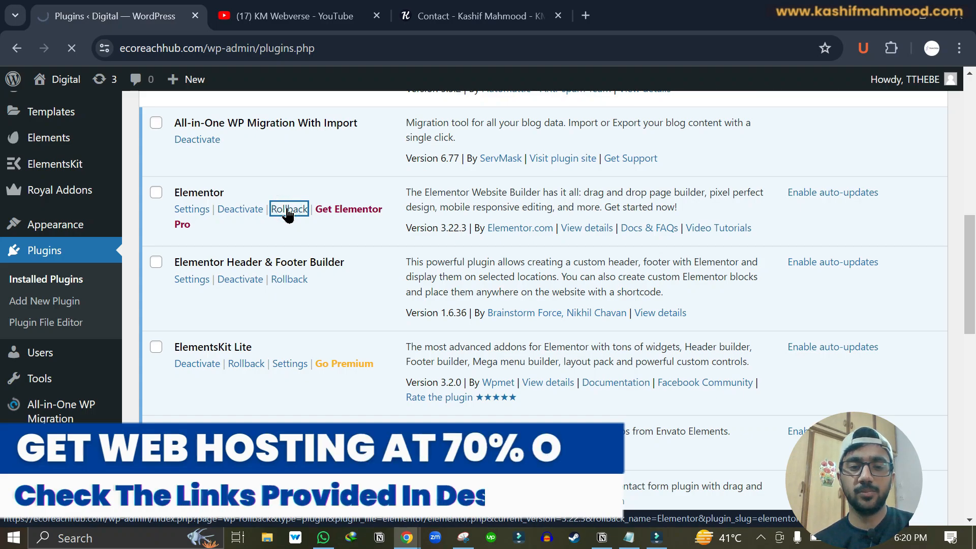
scroll(289, 213, down, 8)
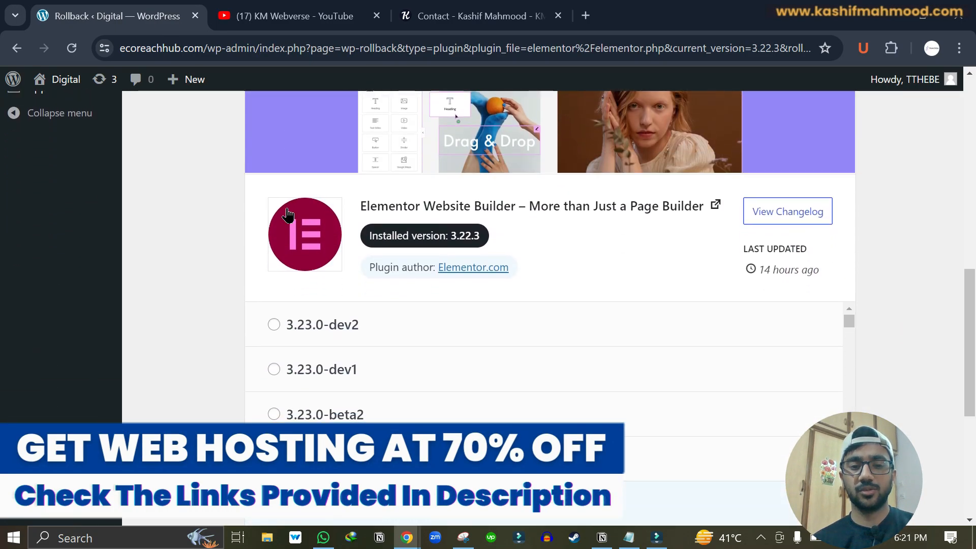
scroll(287, 214, down, 3)
scroll(283, 363, down, 2)
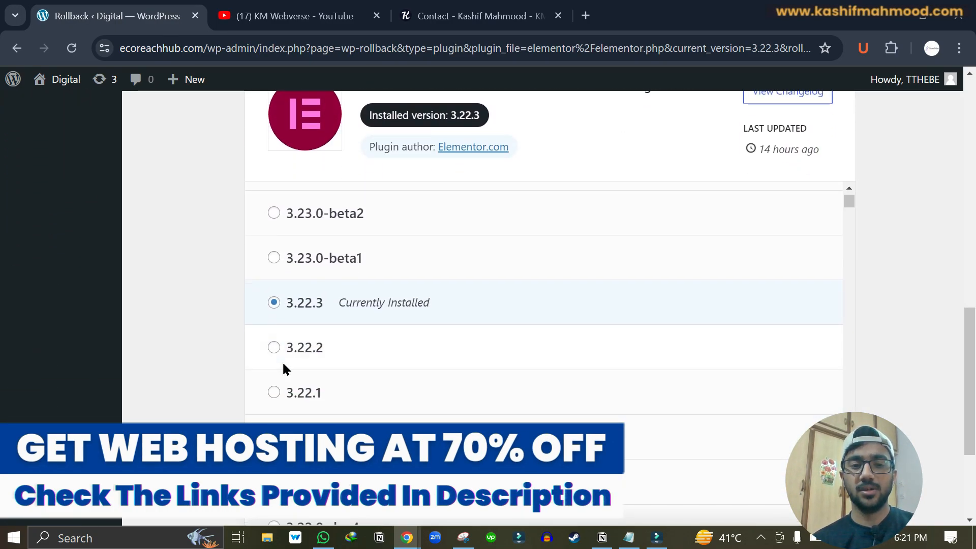